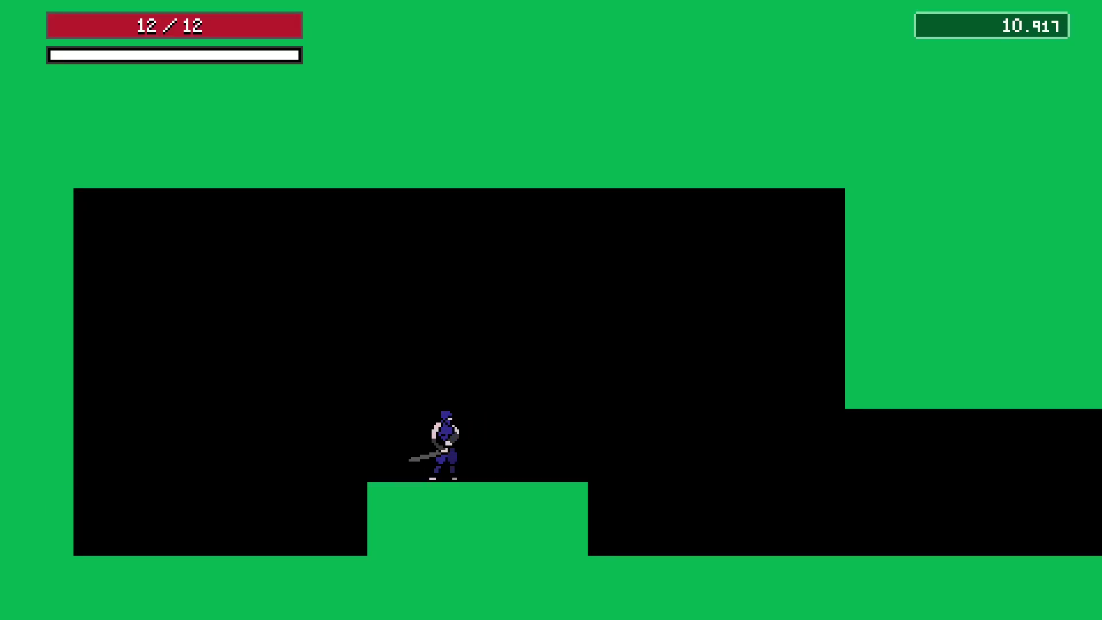
- Jump onto the raised platform, slashing on landing and with an aerial strike
key("space")
key("Left")
key("x")
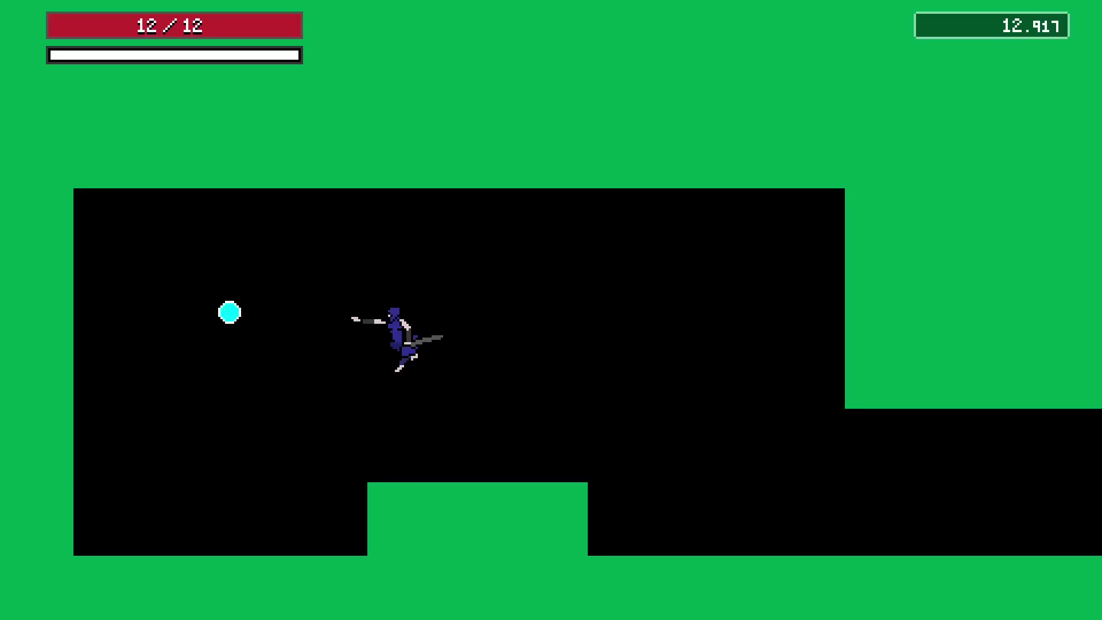
key("space")
- Run right through the level, slashing and climbing the ledge, then jump the gap toward the exit
key("Right")
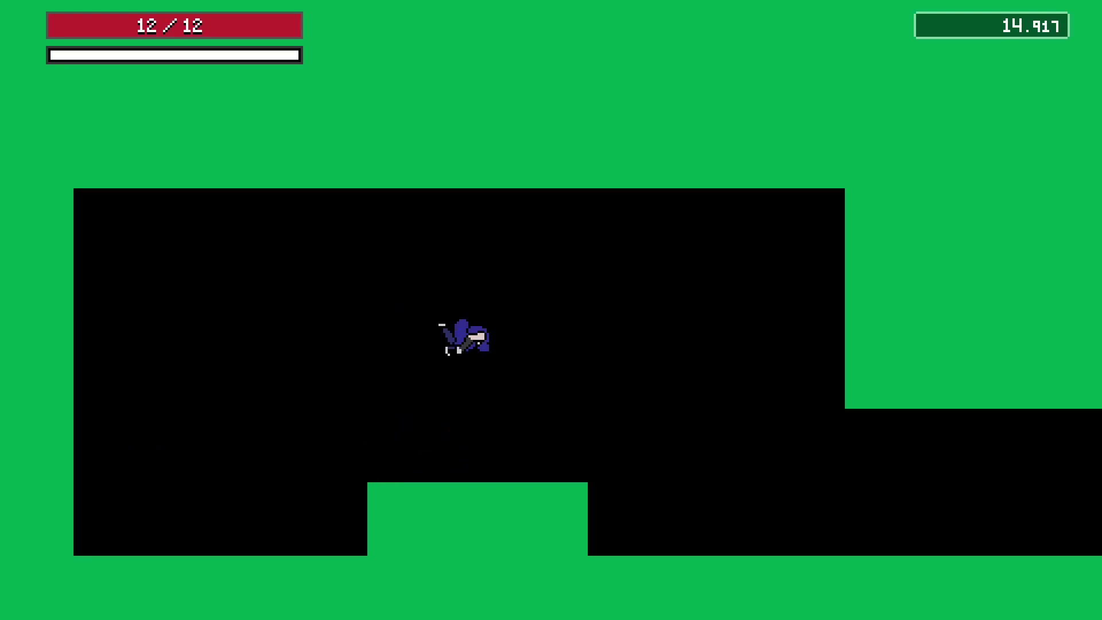
key("Right")
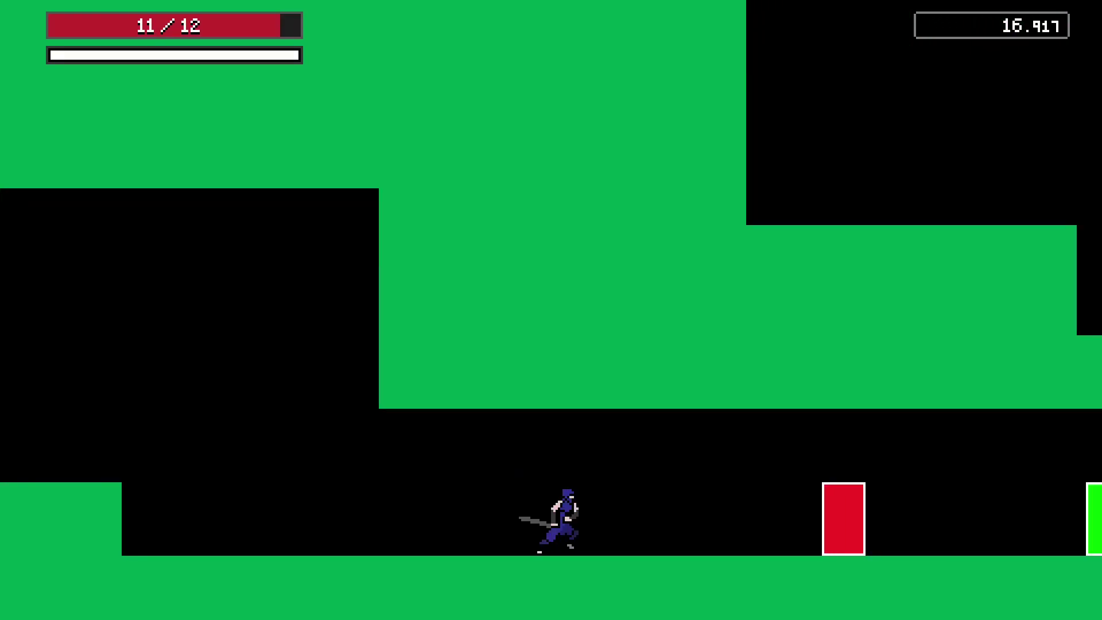
key("x")
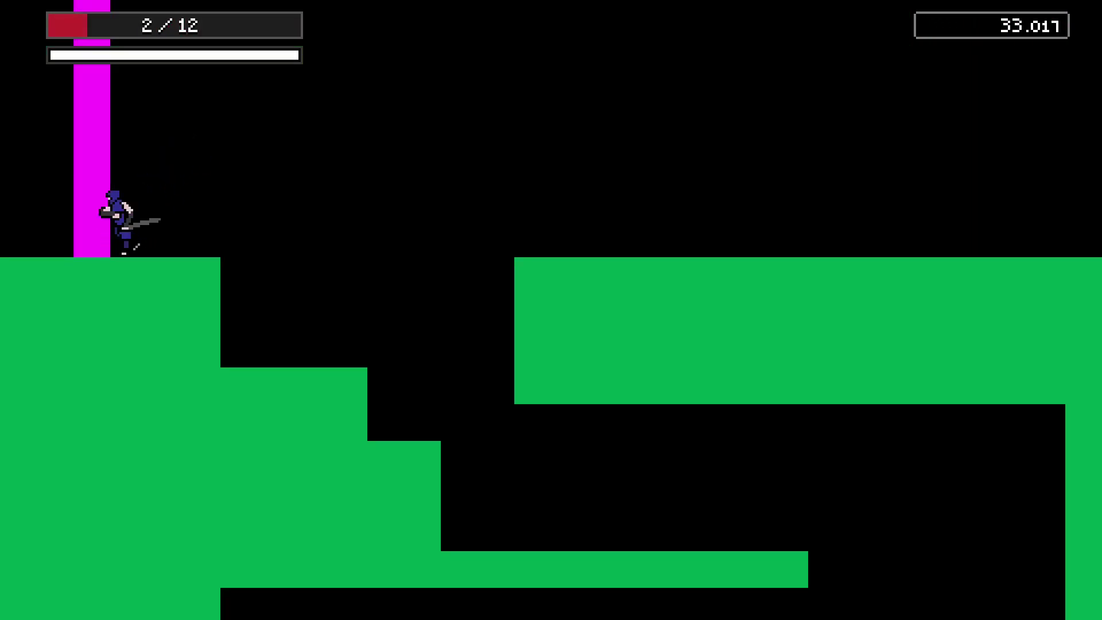
key("Right")
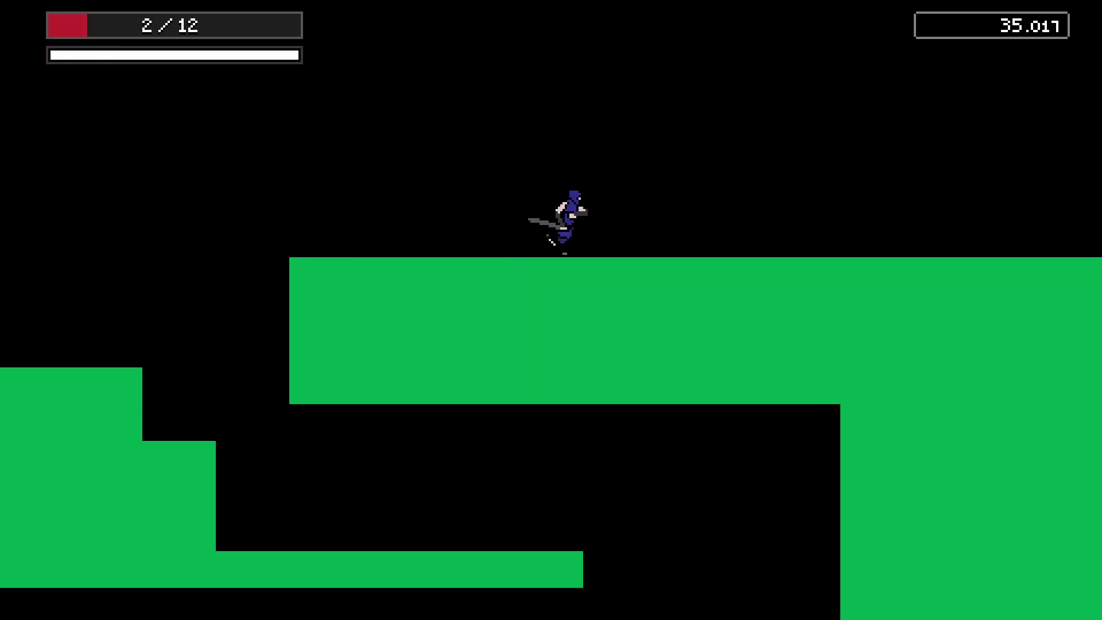
key("Right")
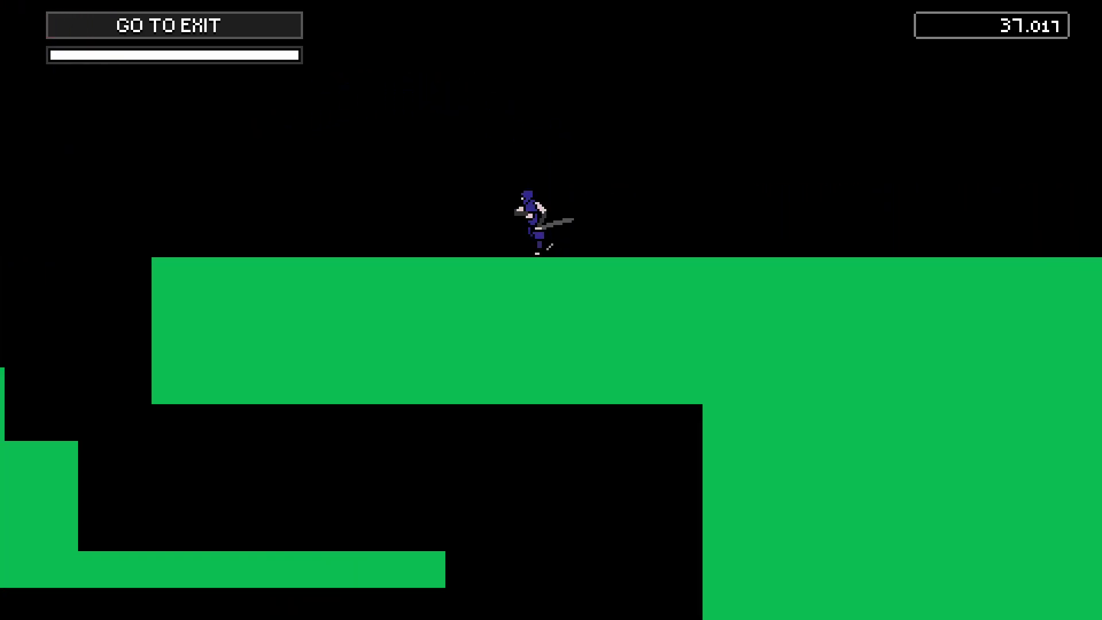
key("space")
key("Left")
key("Left")
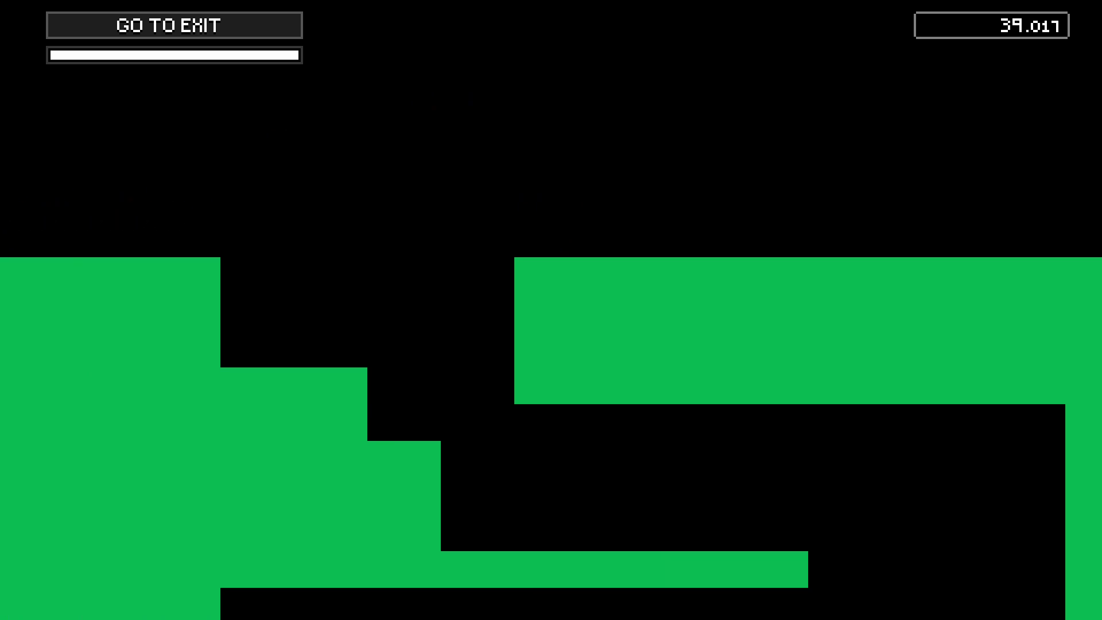
- Run right into the arena and face the incoming magenta projectiles
key("Right")
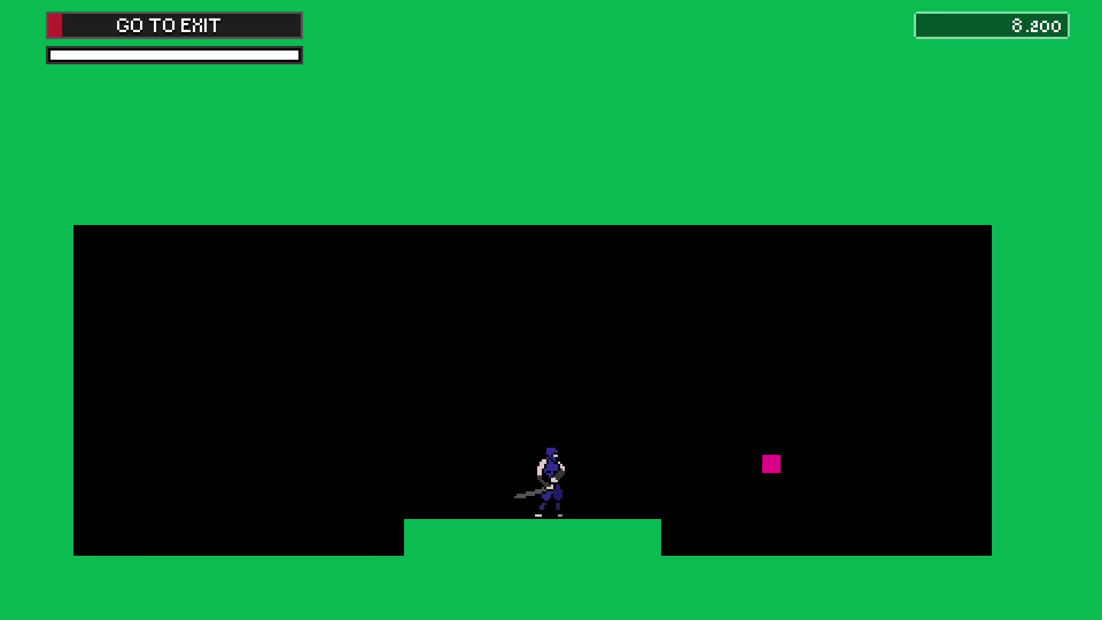
key("Right")
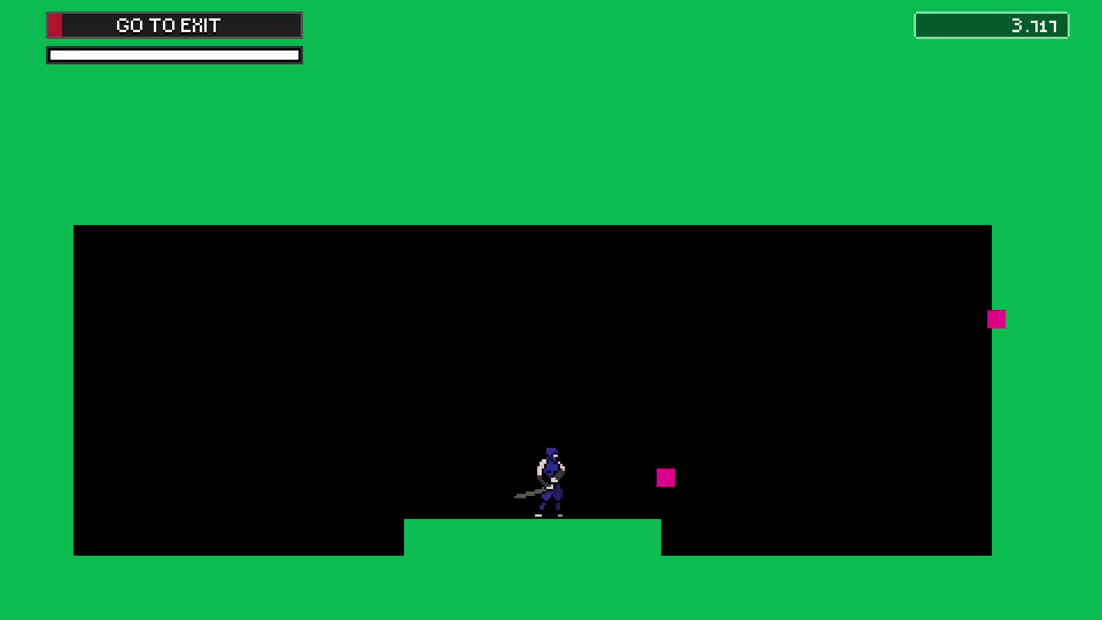
- Jump and run back and forth across the arena floor toward the projectiles, landing on the green block
key("d")
key("w")
key("a")
key("w")
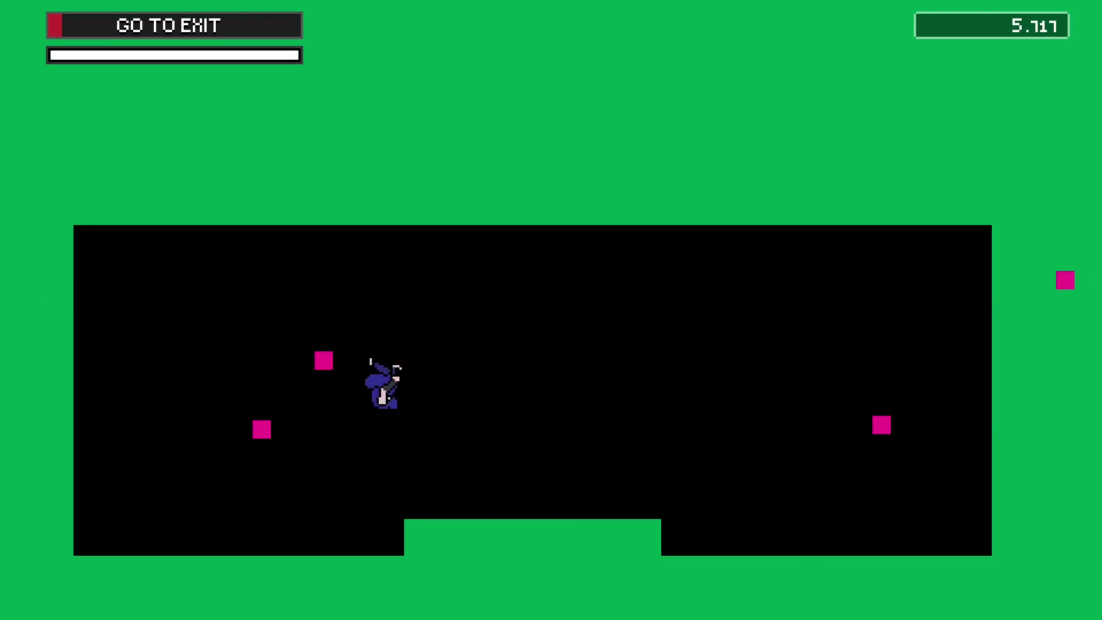
key("d")
key("w")
key("a")
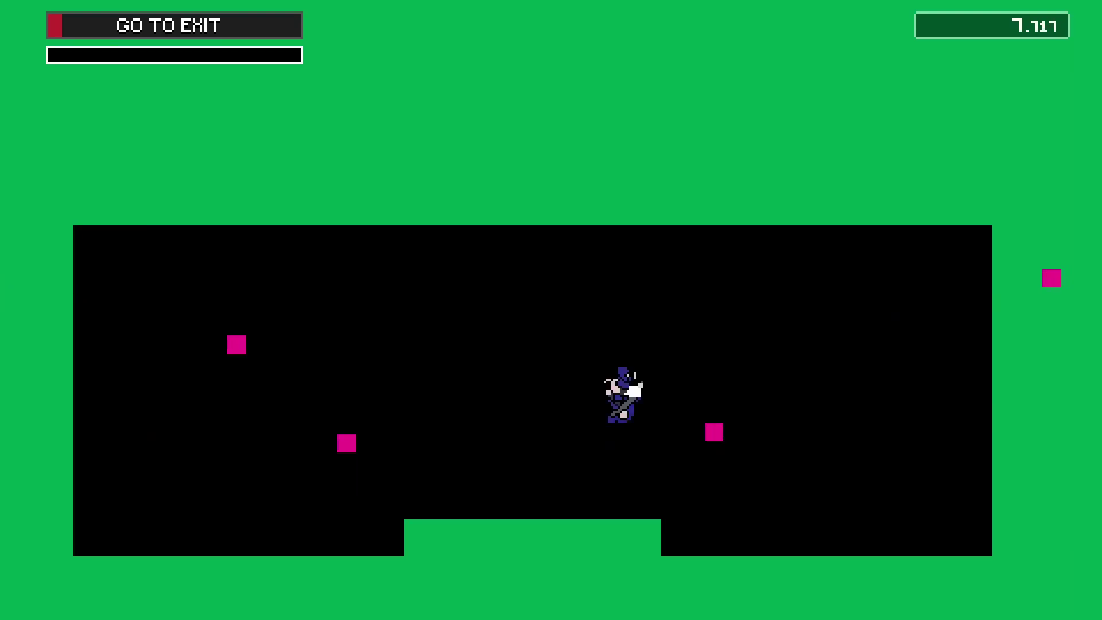
key("w")
- Hop between floor and green block, then dash-slash right and left to parry projectiles
key("d")
key("a")
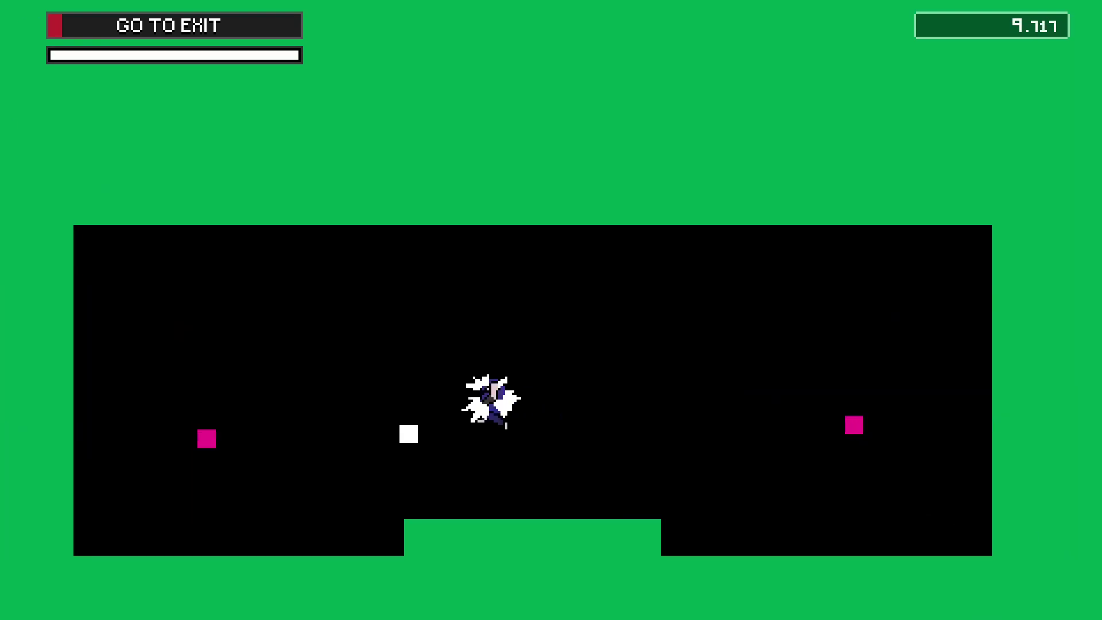
key("a")
key("w")
key("d")
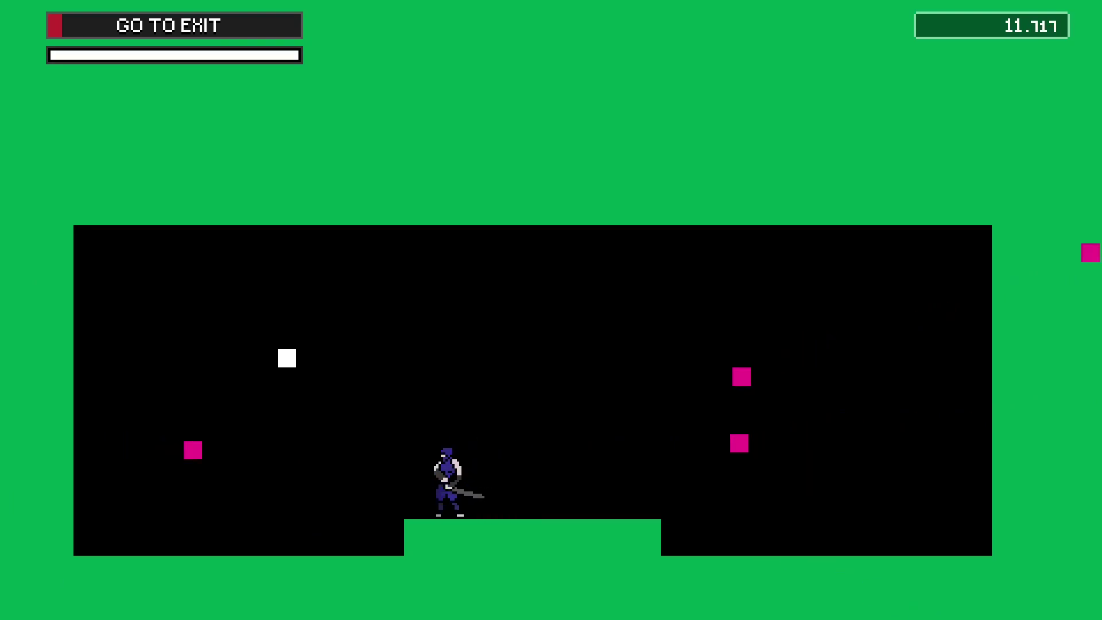
key("d")
key("a")
key("w")
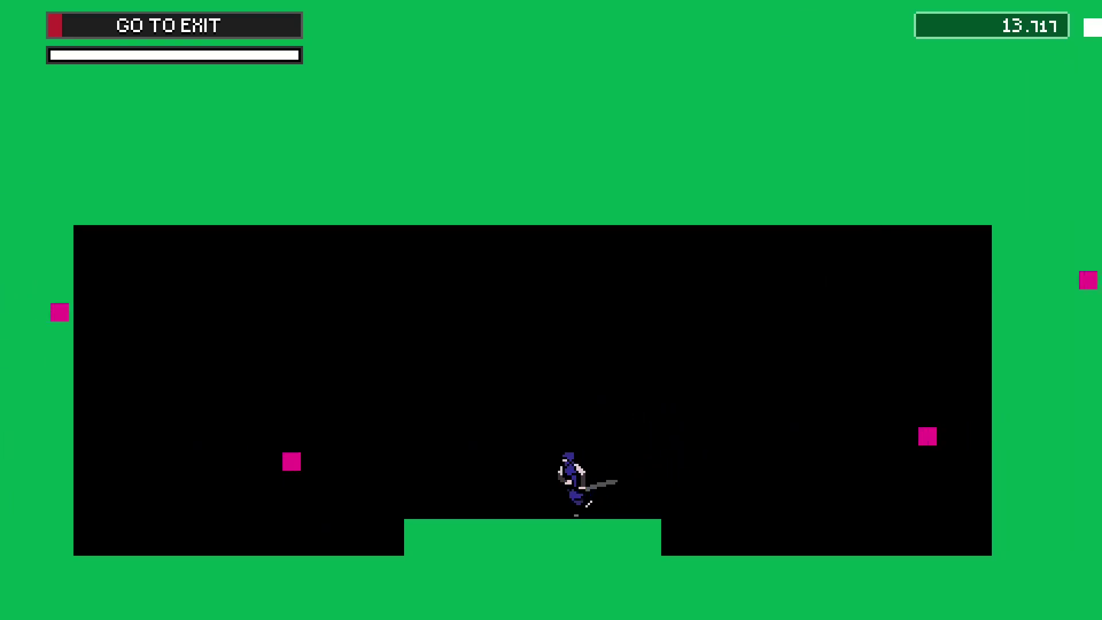